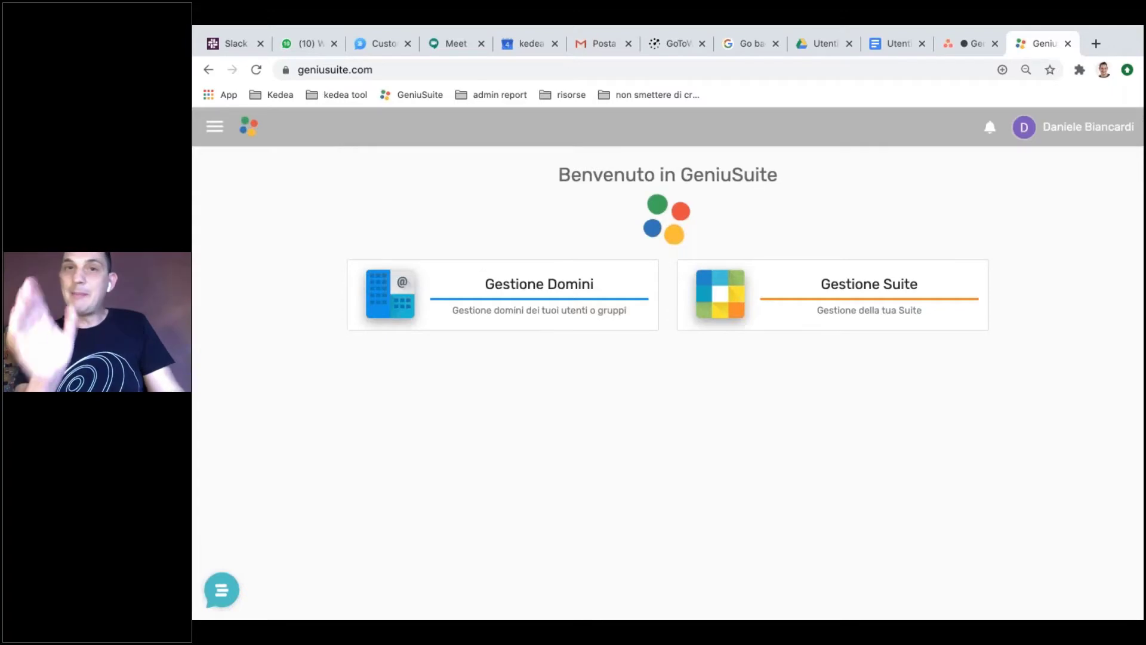
Step: From Gestione Suite, open the Scuola card to reach school structure and plessi
left_click(868, 312)
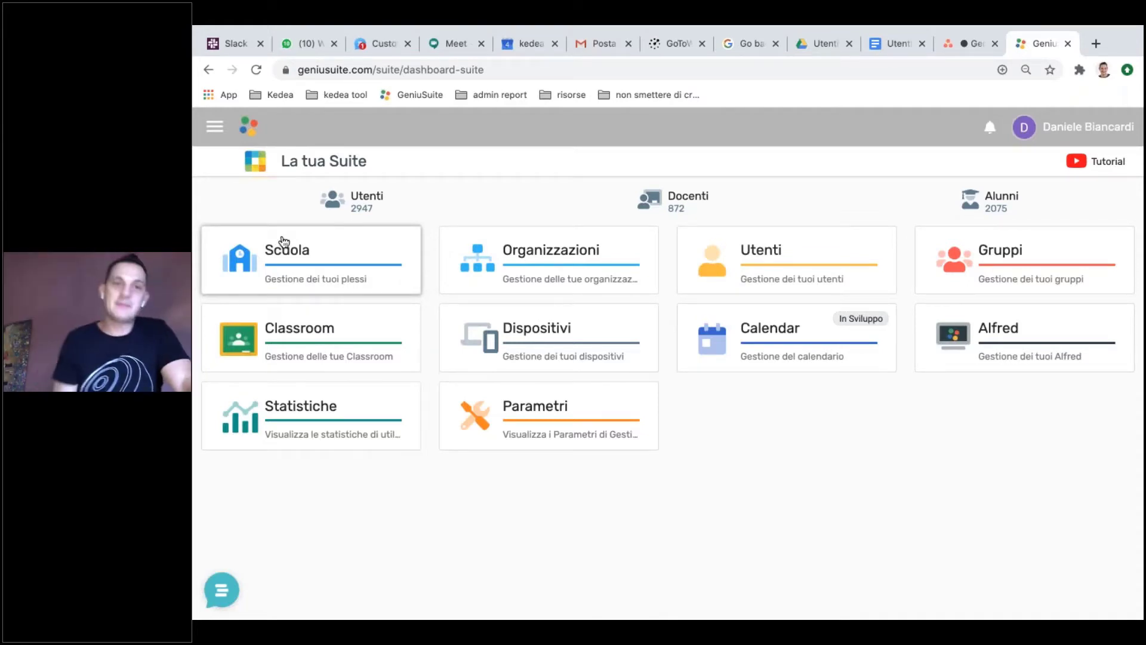
left_click(315, 272)
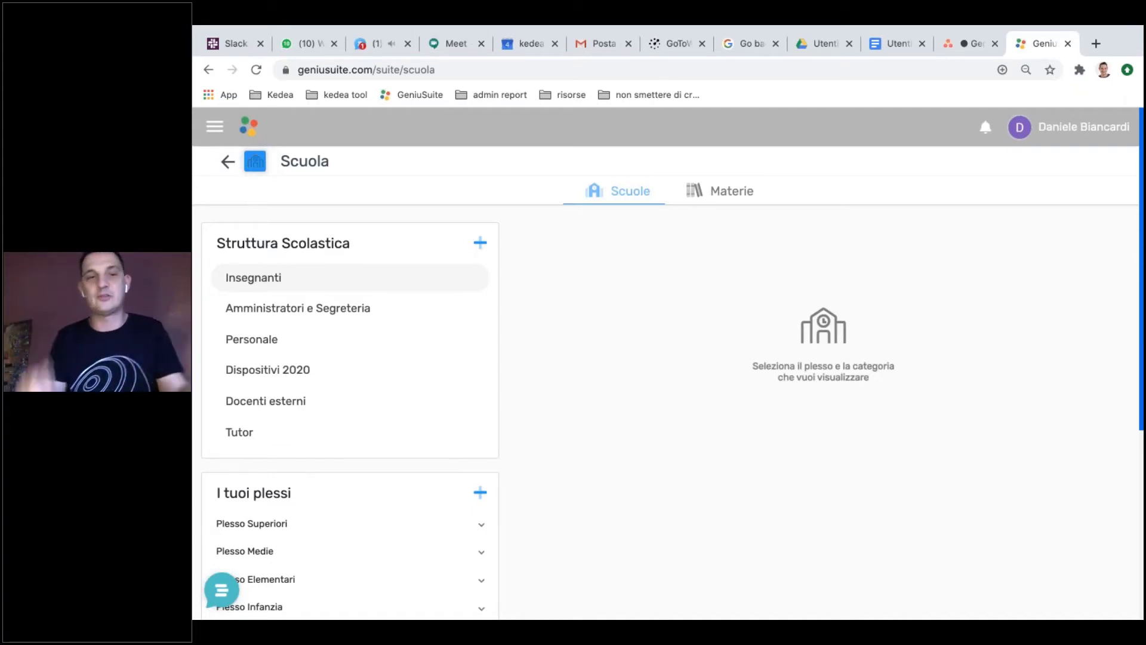
Step: Expand Plesso Superiori and open its Operazioni Fine Anno class list
scroll(330, 511, "down", 1)
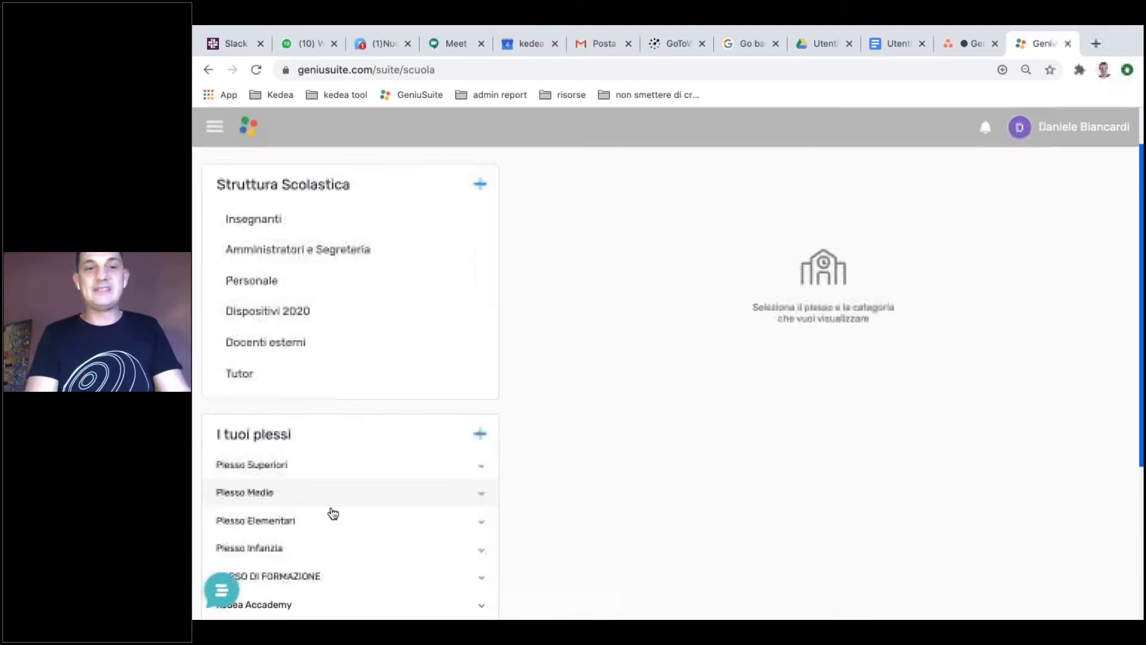
left_click(323, 467)
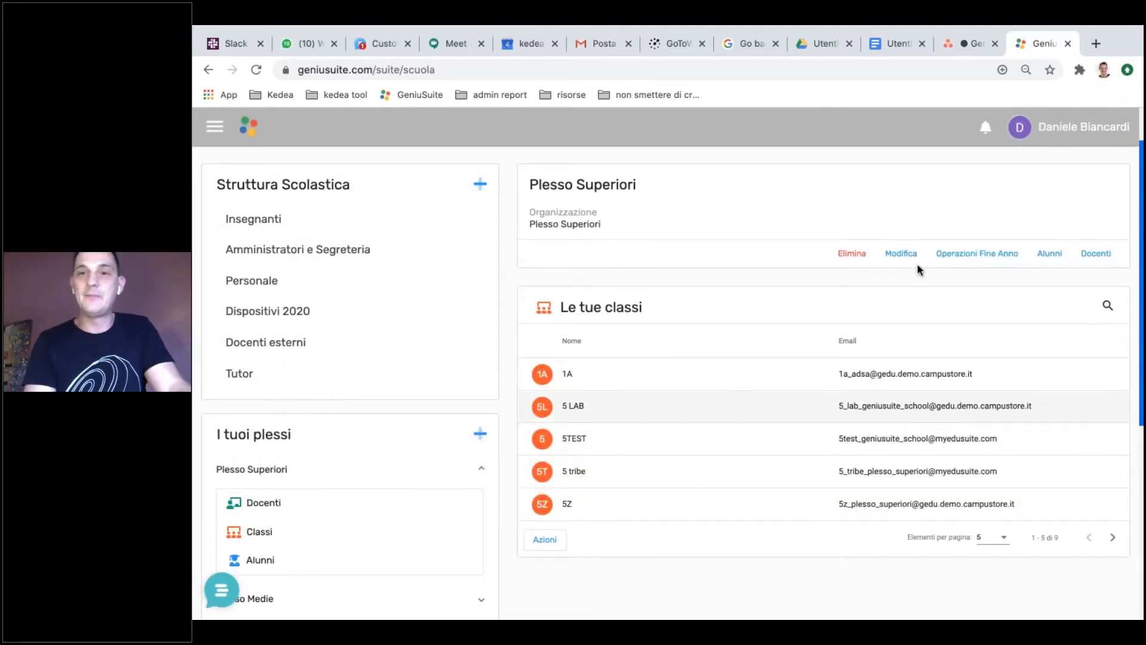
left_click(983, 255)
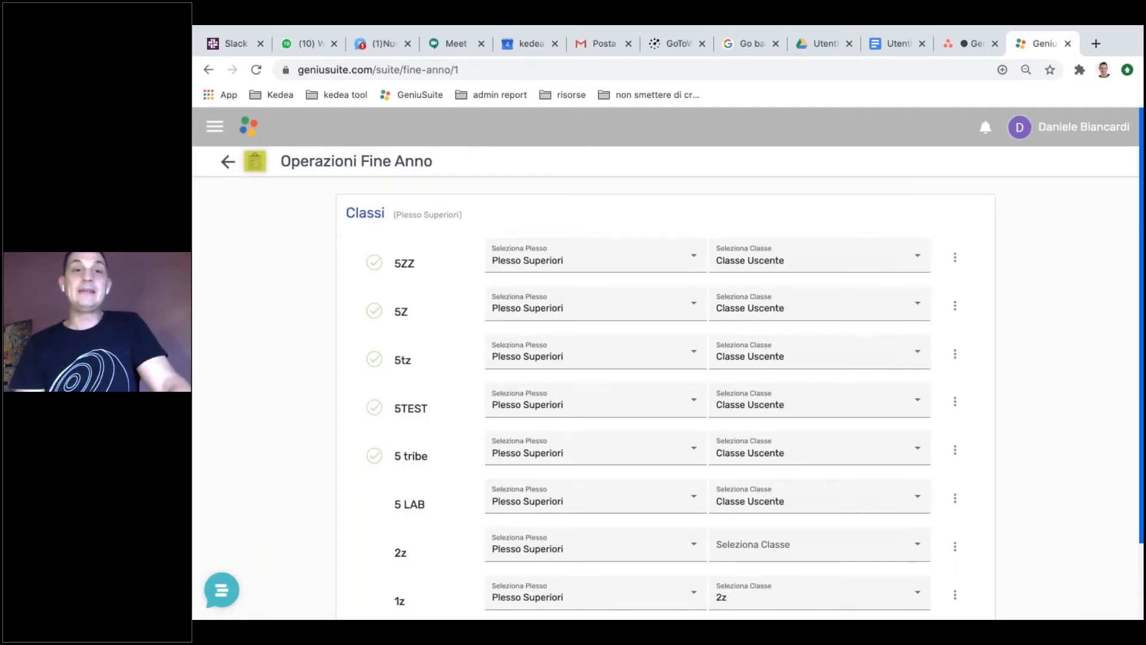
Step: Scroll to class 5 LAB and open its three-dot end-of-year menu
scroll(666, 382, "down", 2)
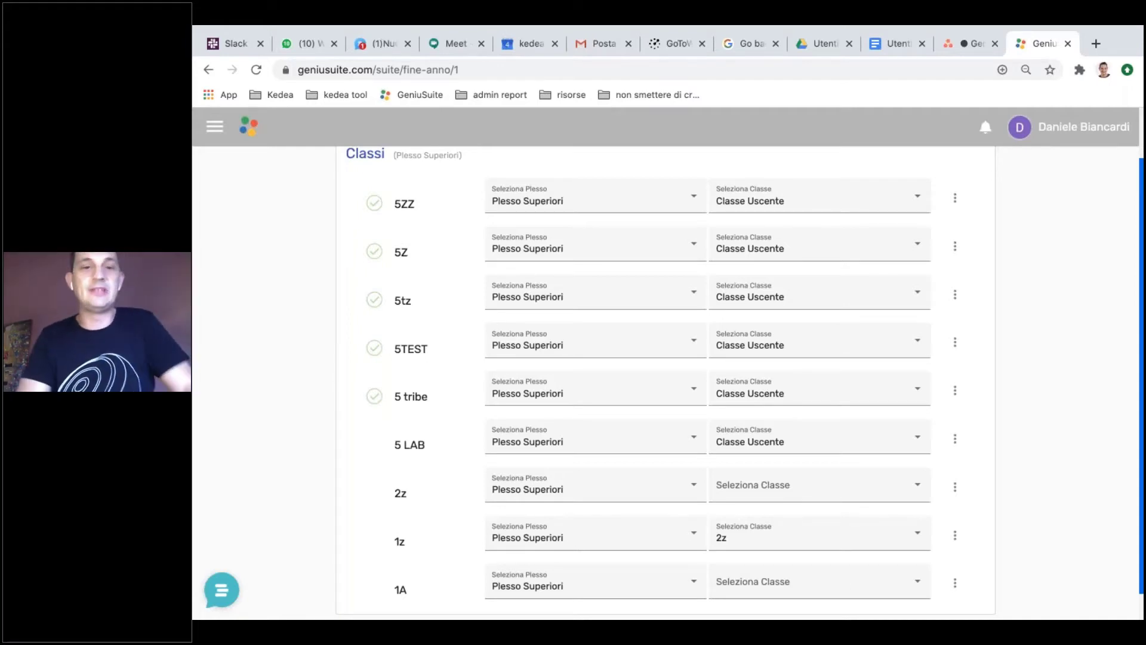
left_click(956, 442)
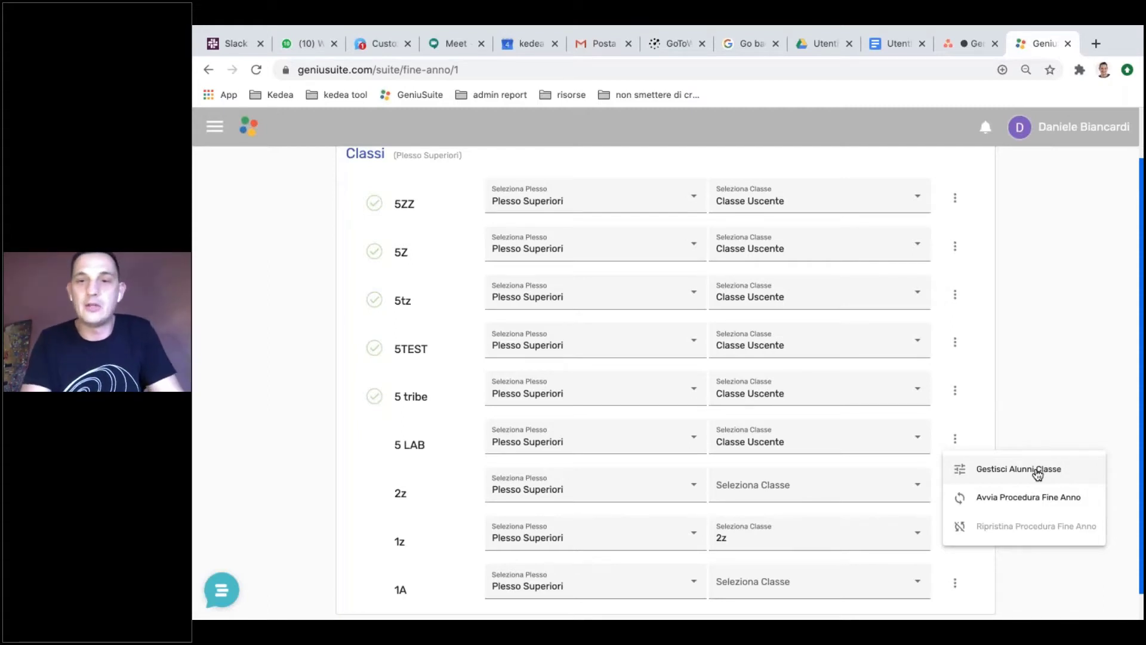
Step: Open Gestisci Alunni Classe for 5 LAB and select all seven students
left_click(1037, 473)
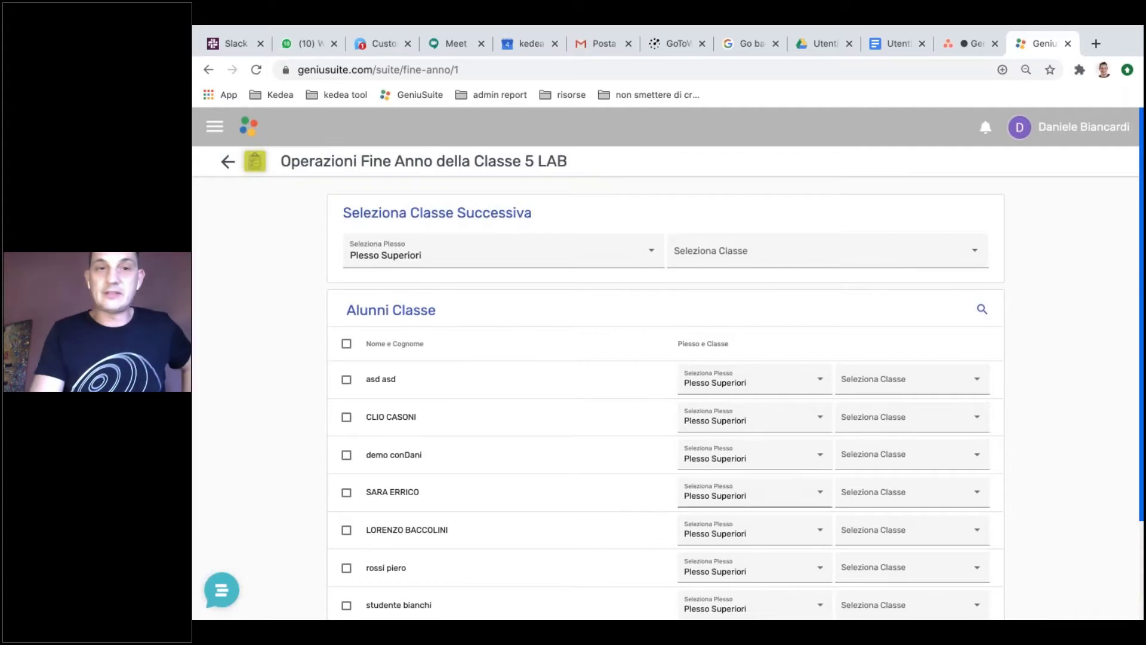
left_click(346, 343)
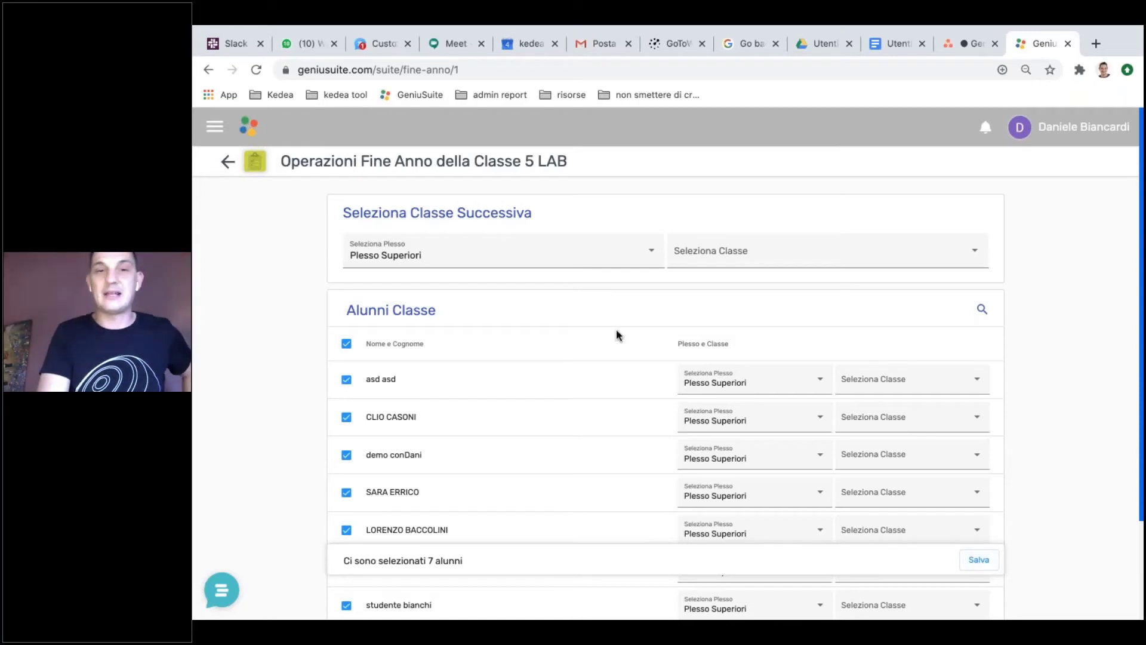
left_click(575, 258)
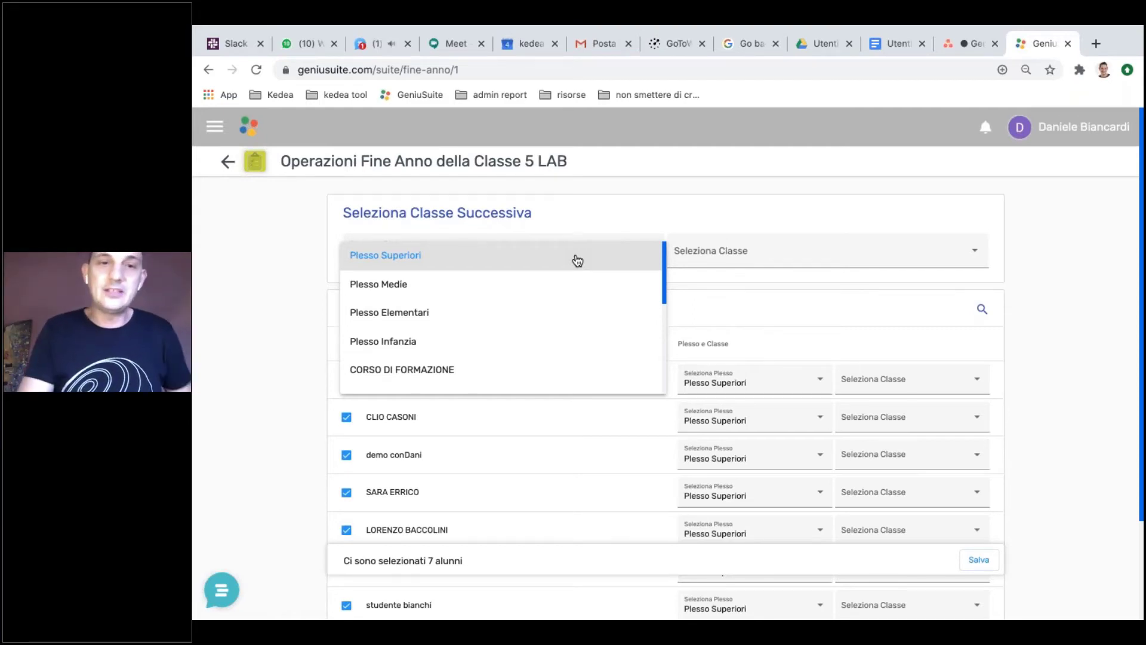
Step: Set the students' next campus to Plesso Medie
left_click(577, 261)
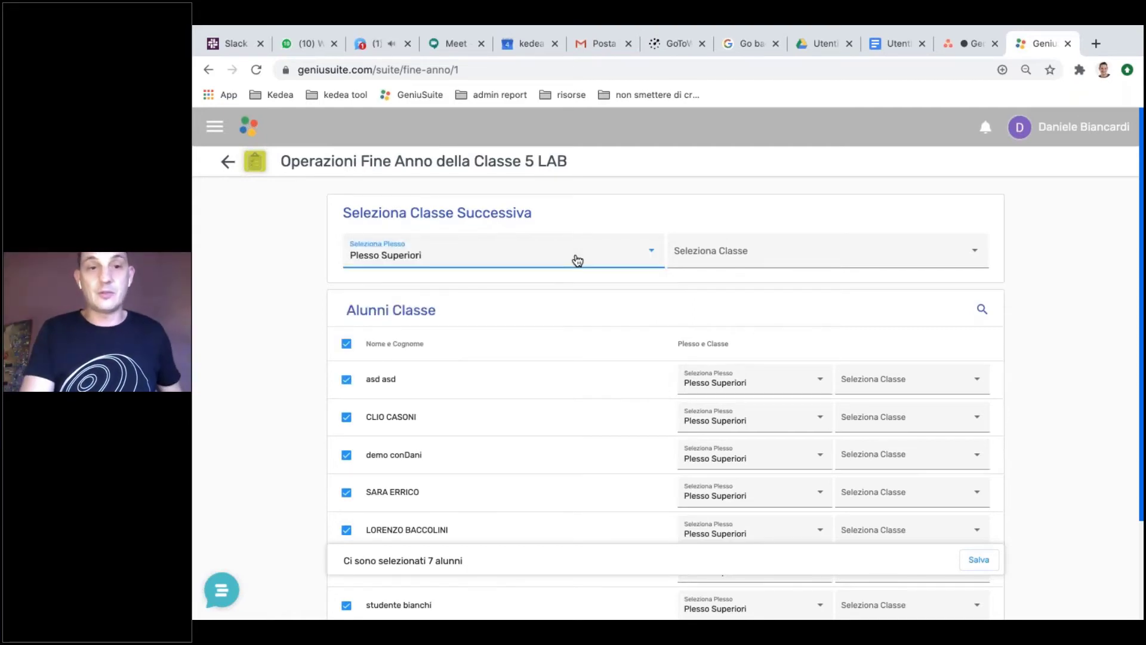
left_click(555, 263)
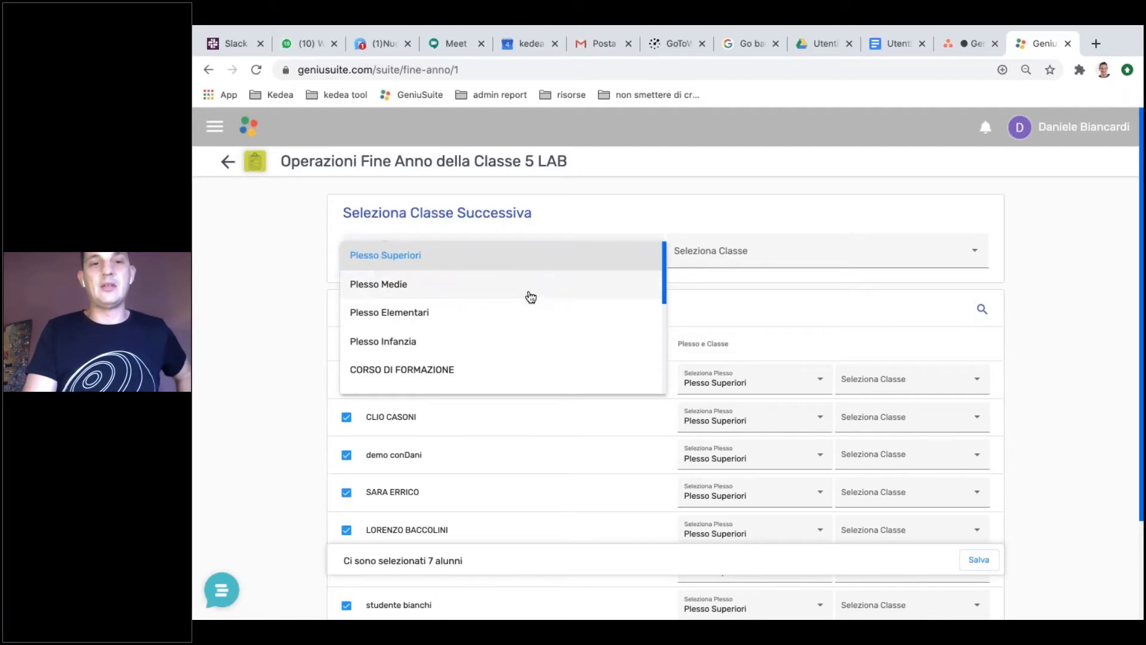
left_click(530, 296)
Step: Assign the first two students to class 1A and the third to Classe Uscente
left_click(912, 387)
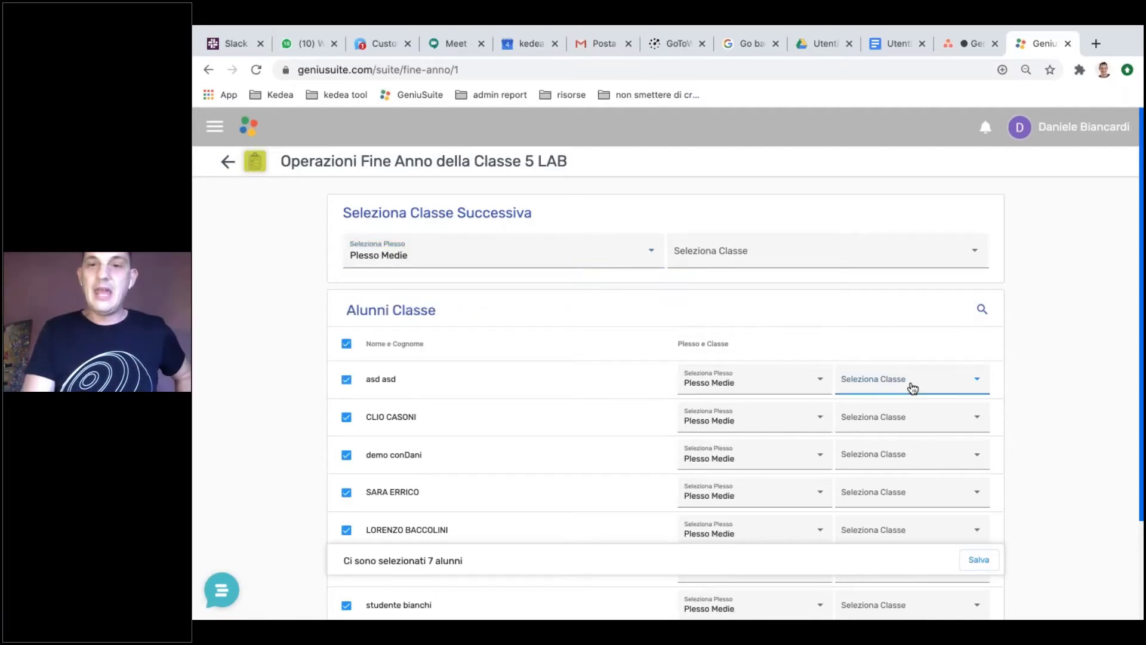
left_click(878, 467)
left_click(905, 429)
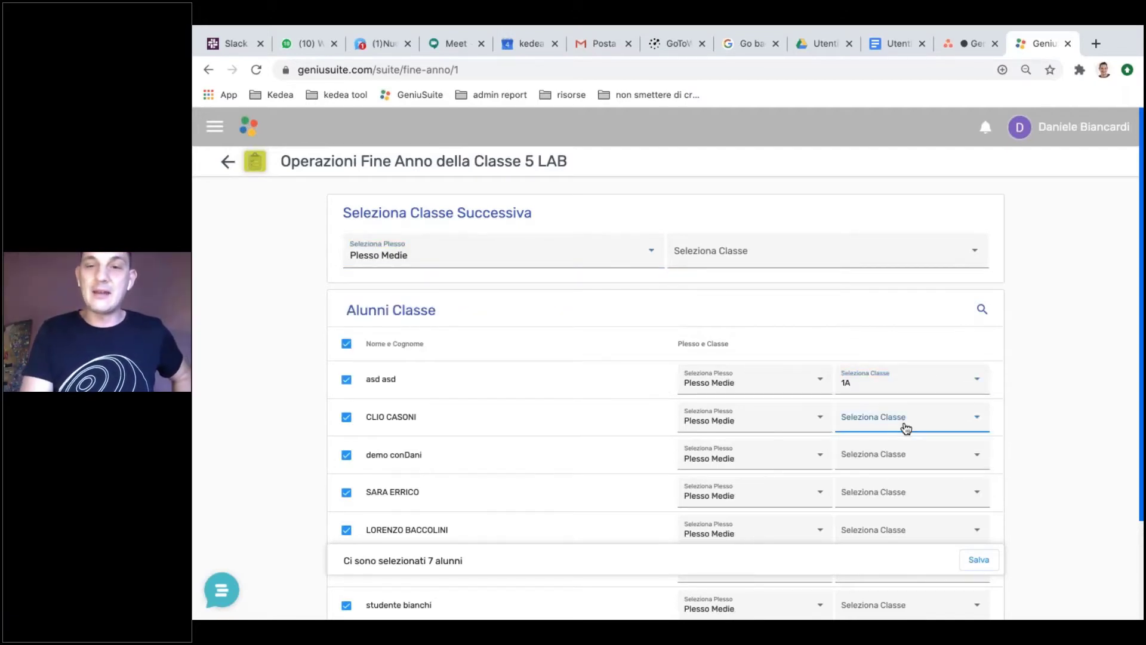
left_click(877, 496)
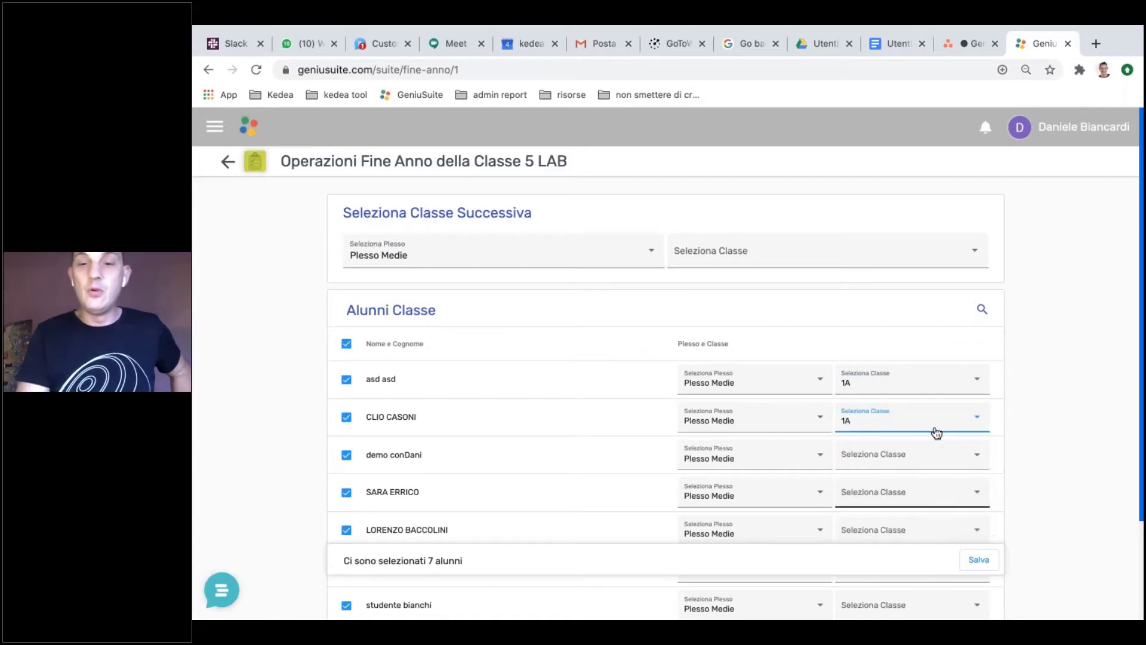
left_click(923, 458)
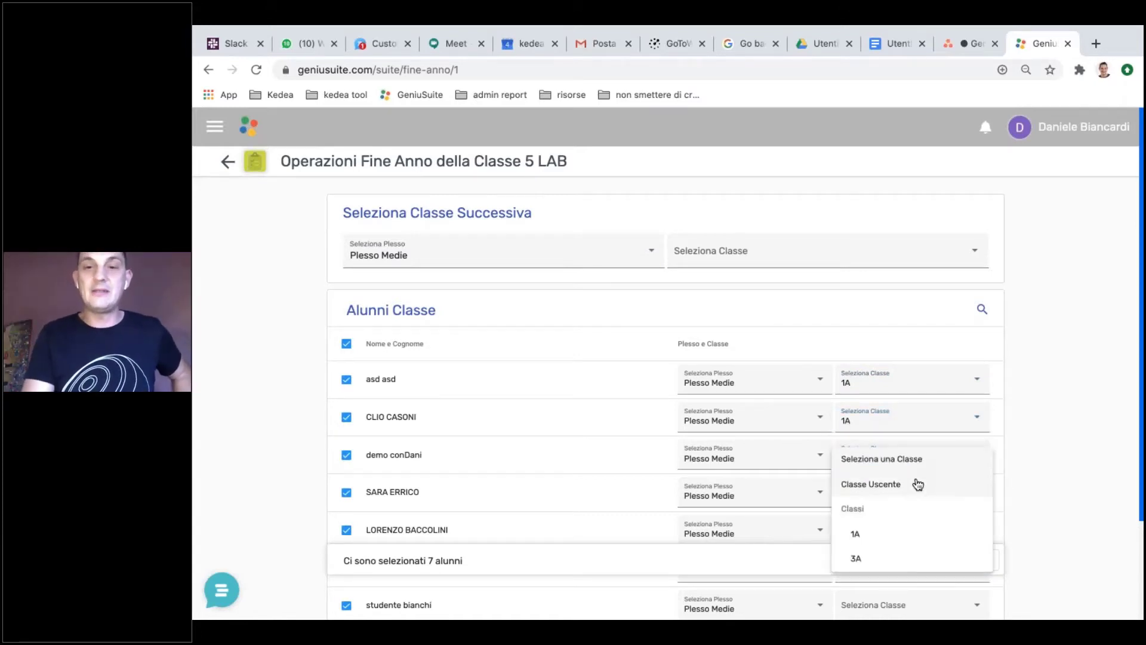
left_click(917, 484)
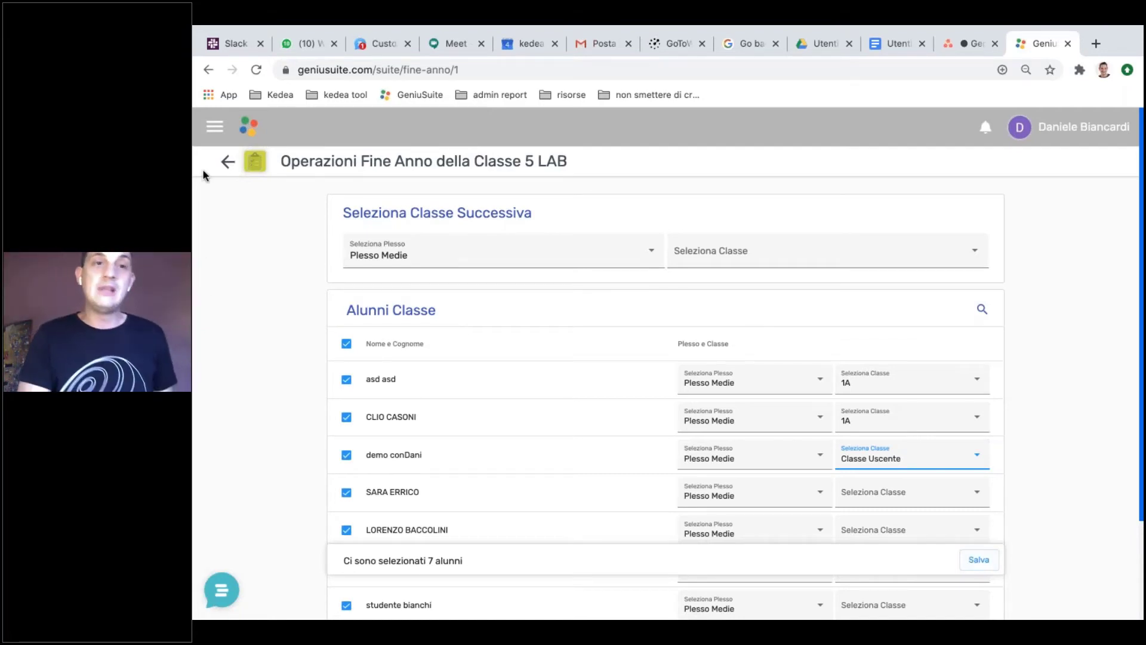
Step: Go back to the Scuola page and expand Plesso Superiori
left_click(227, 161)
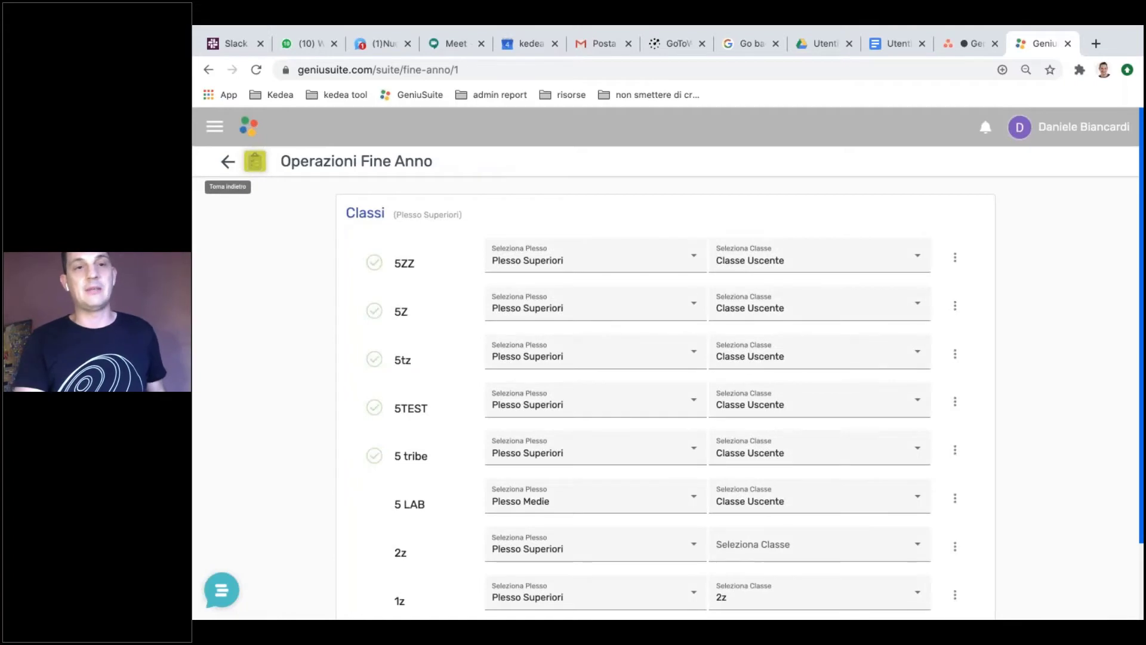
left_click(227, 161)
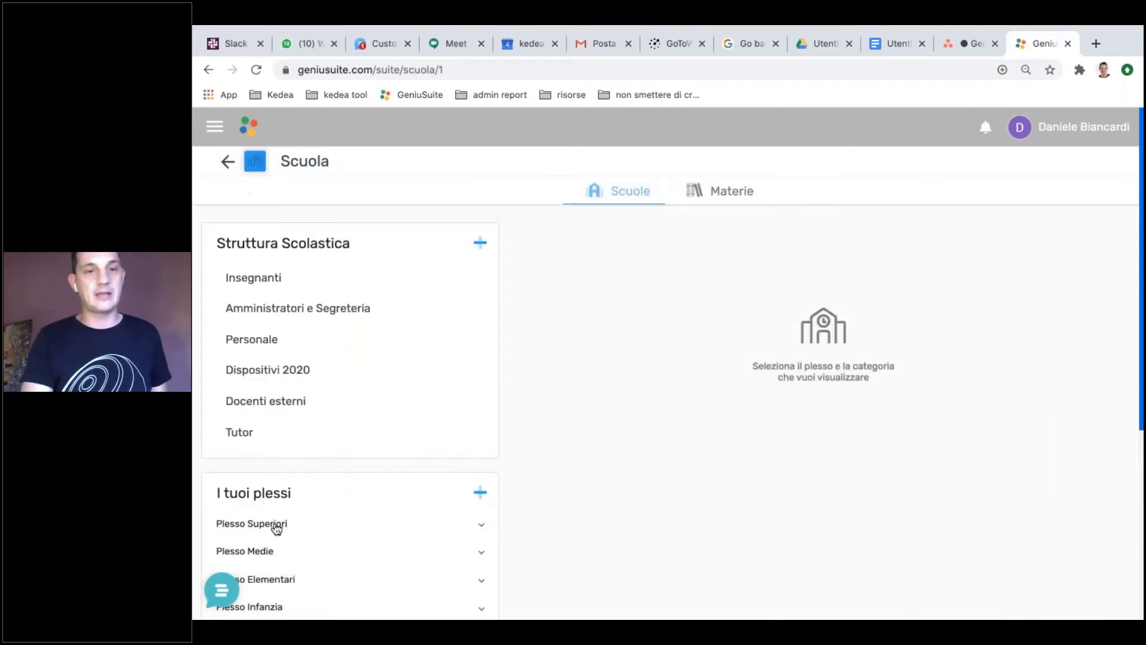
left_click(279, 525)
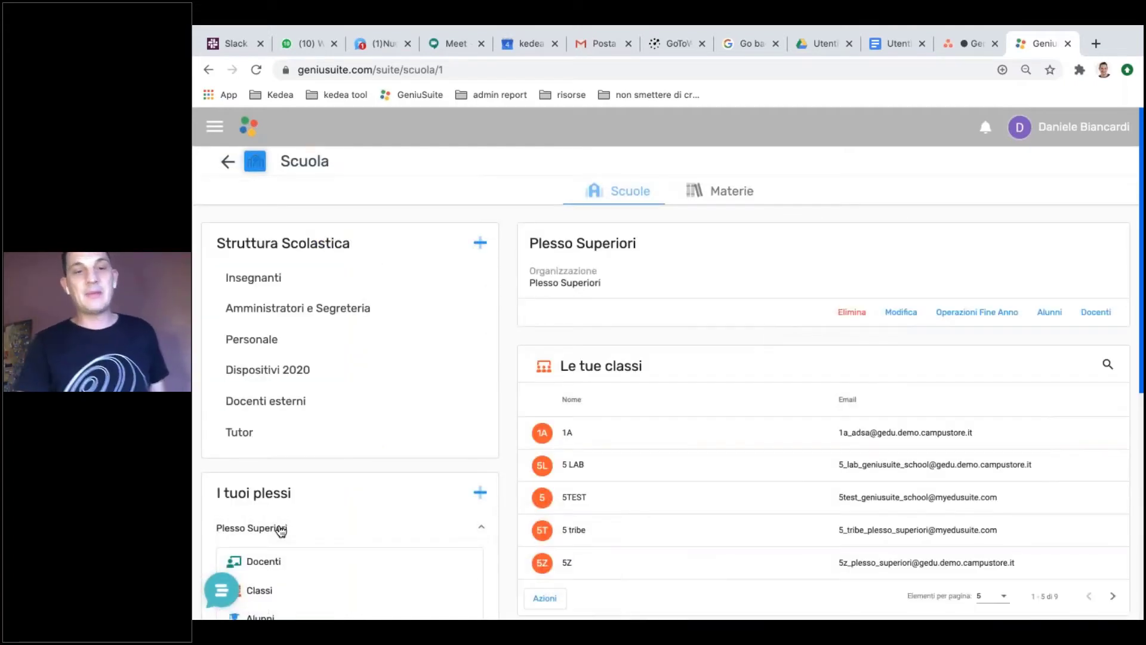
left_click(319, 529)
Step: Open Plesso Superiori's student file import, cancel it, and return to the dashboard
left_click(1049, 312)
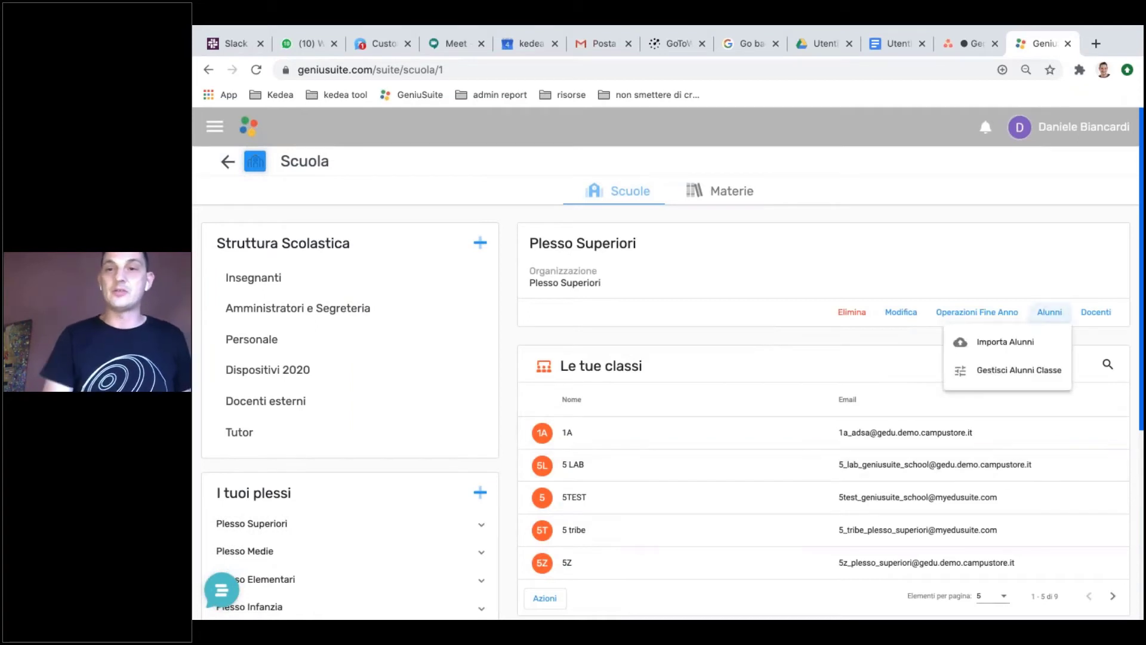
left_click(1009, 342)
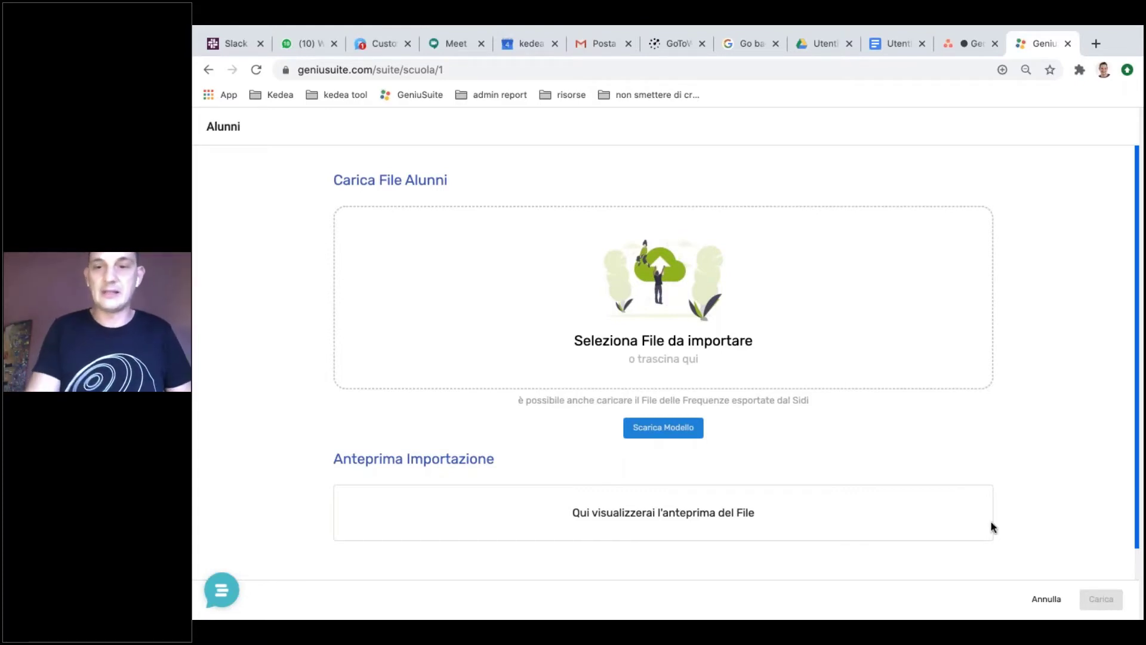
left_click(1047, 599)
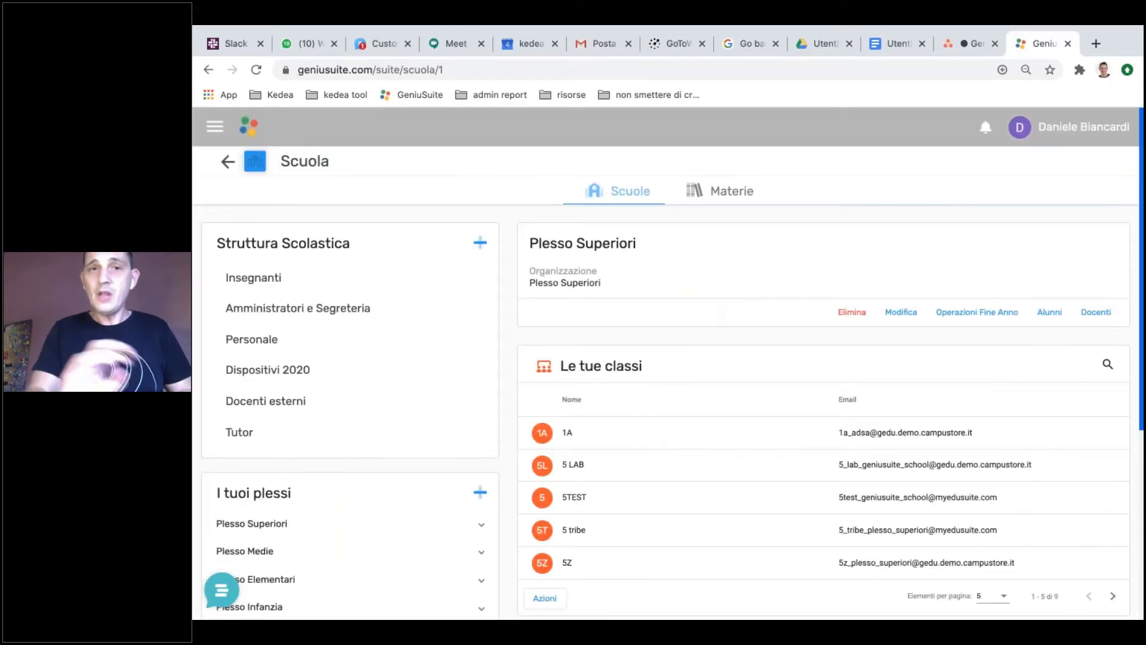
left_click(228, 161)
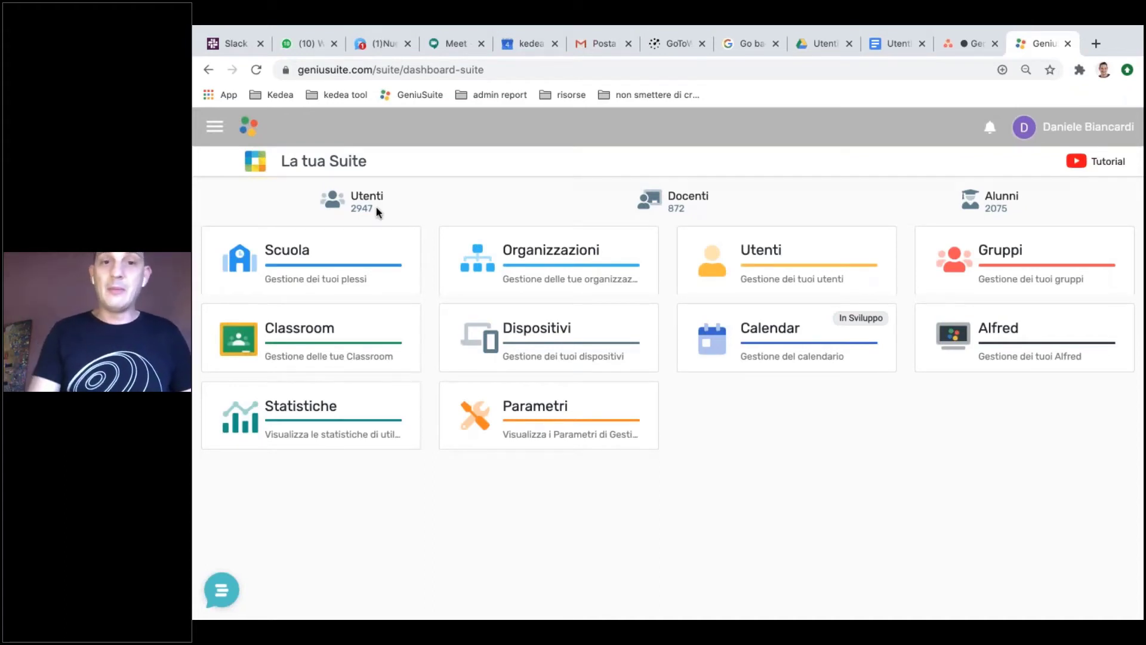
Step: Open Utenti and filter the list from all students to all teachers (871)
left_click(813, 247)
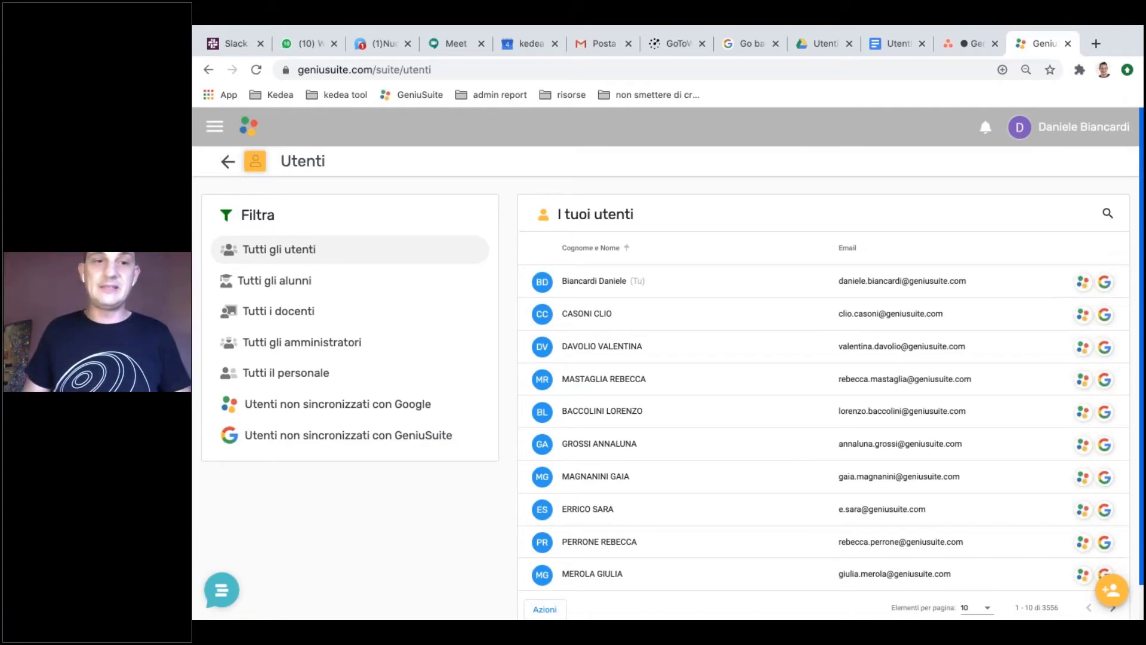
left_click(321, 290)
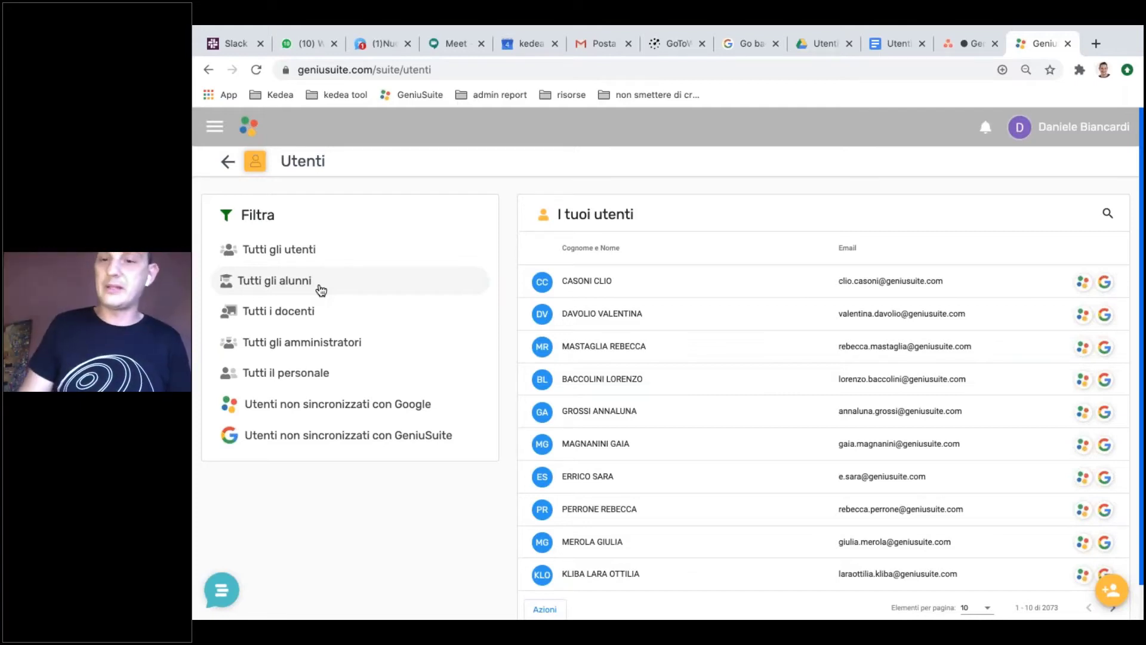
left_click(406, 324)
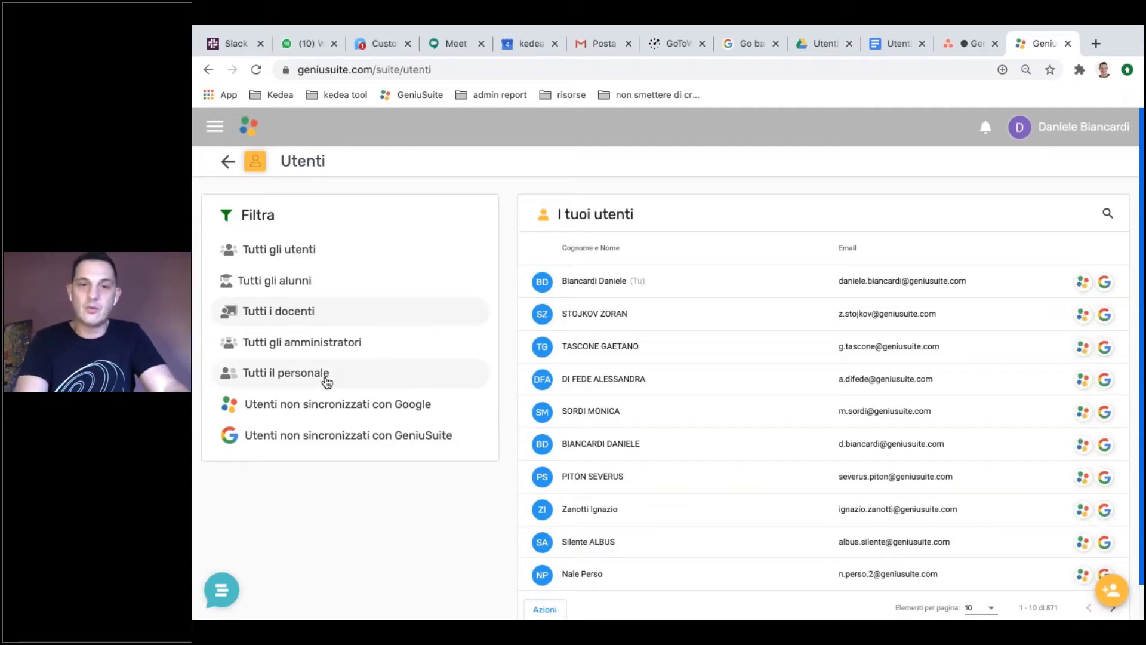
scroll(327, 381, "down", 1)
scroll(327, 381, "down", 1)
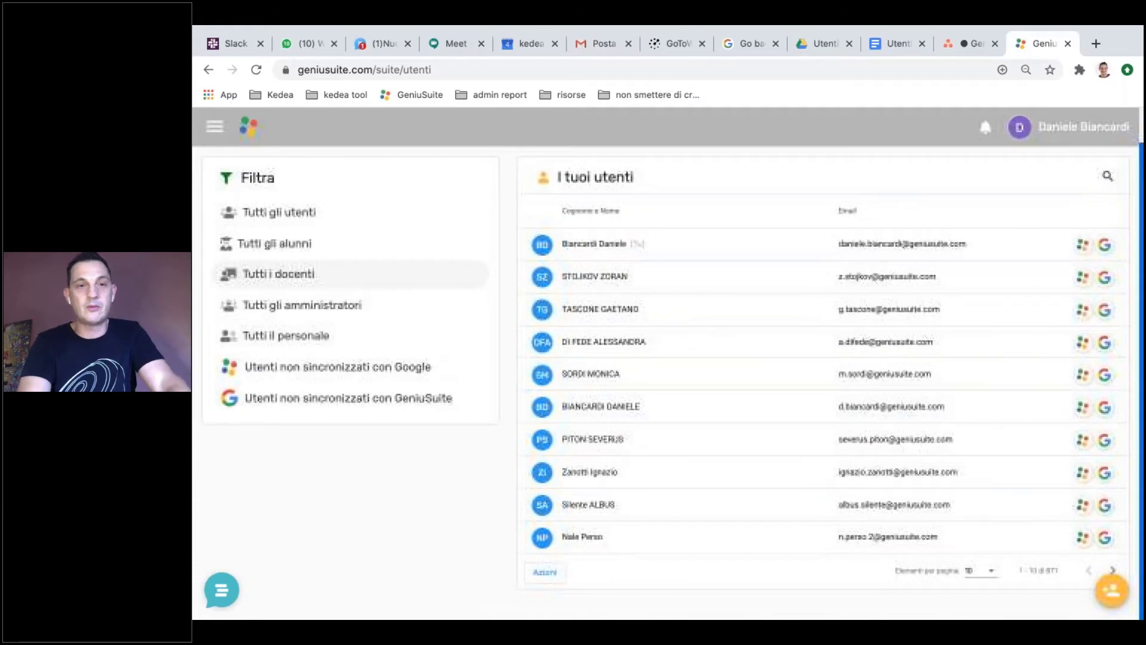
Step: Enable Abilita Selezione Utenti and tick the teachers in rows three, five, seven and nine
left_click(544, 572)
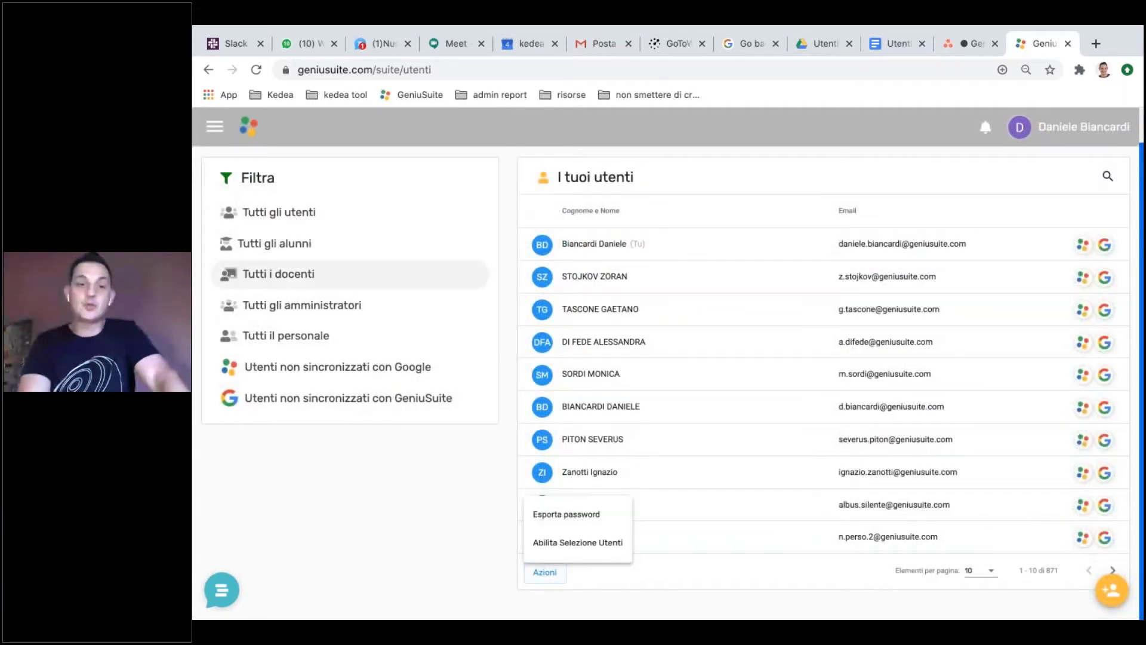
left_click(579, 543)
left_click(537, 308)
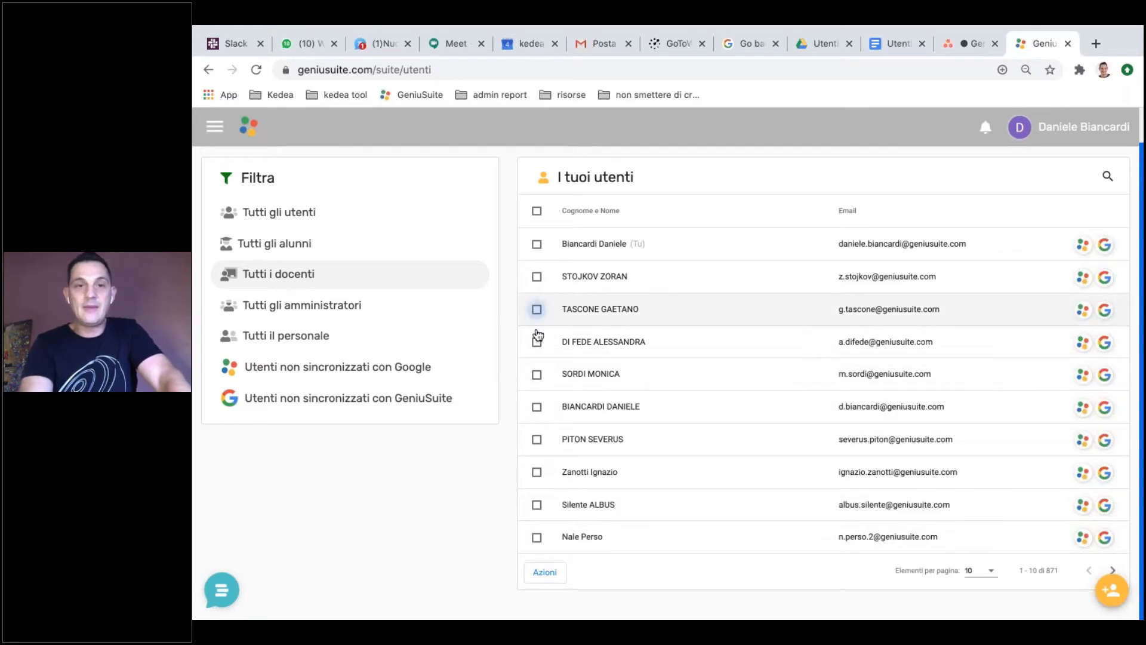
left_click(536, 375)
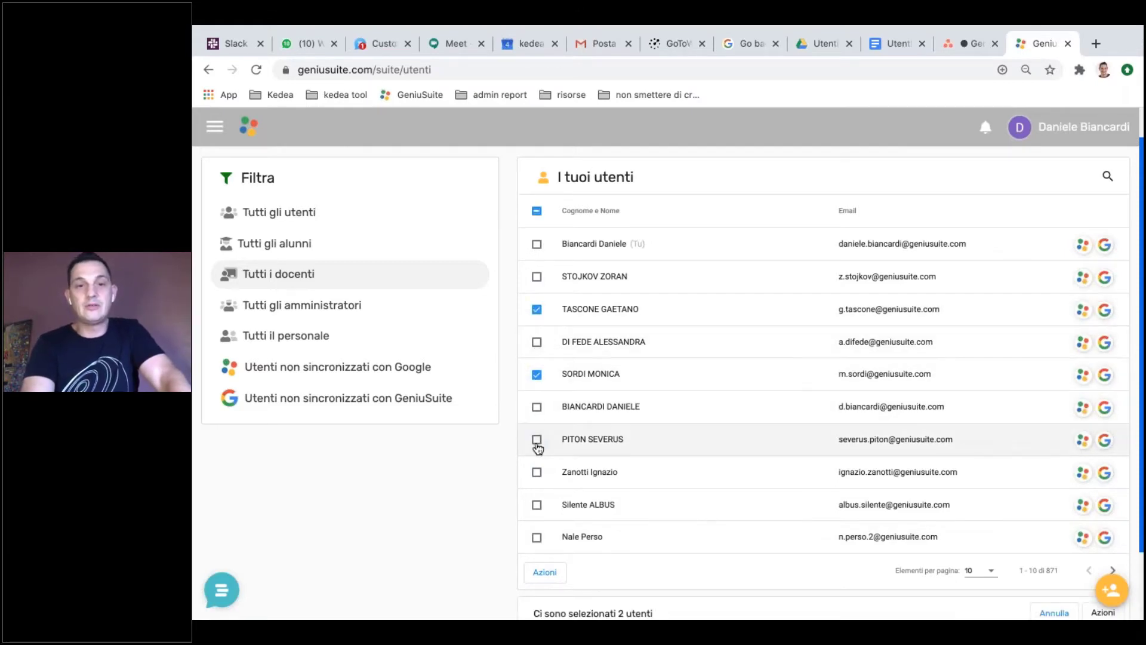
left_click(537, 440)
left_click(536, 505)
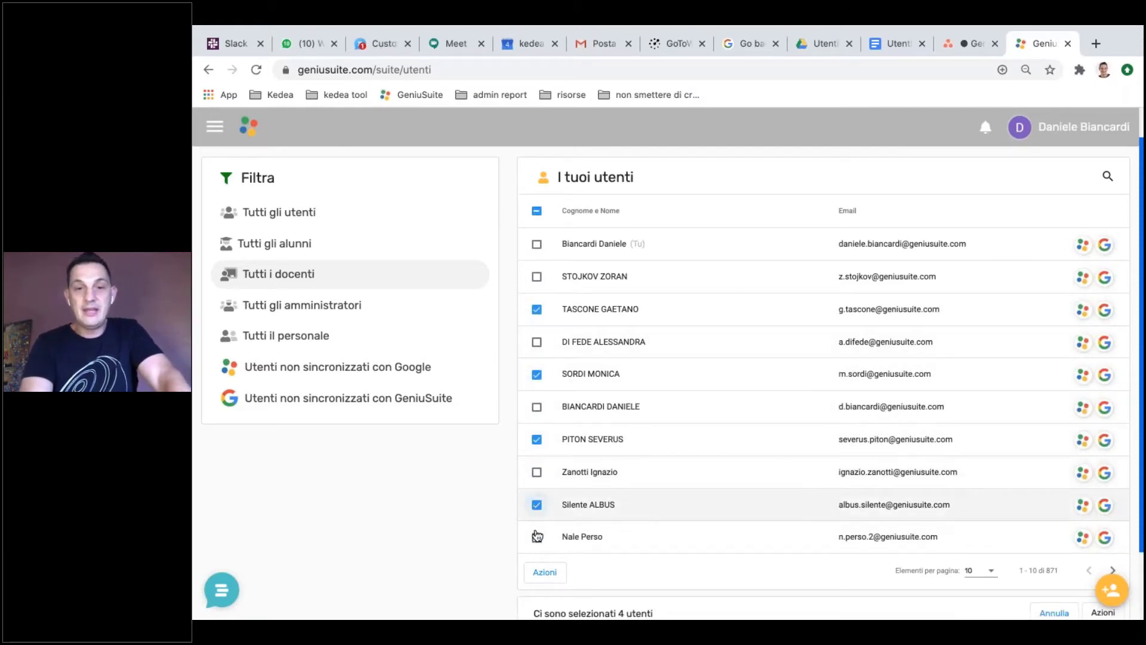
scroll(798, 545, "down", 2)
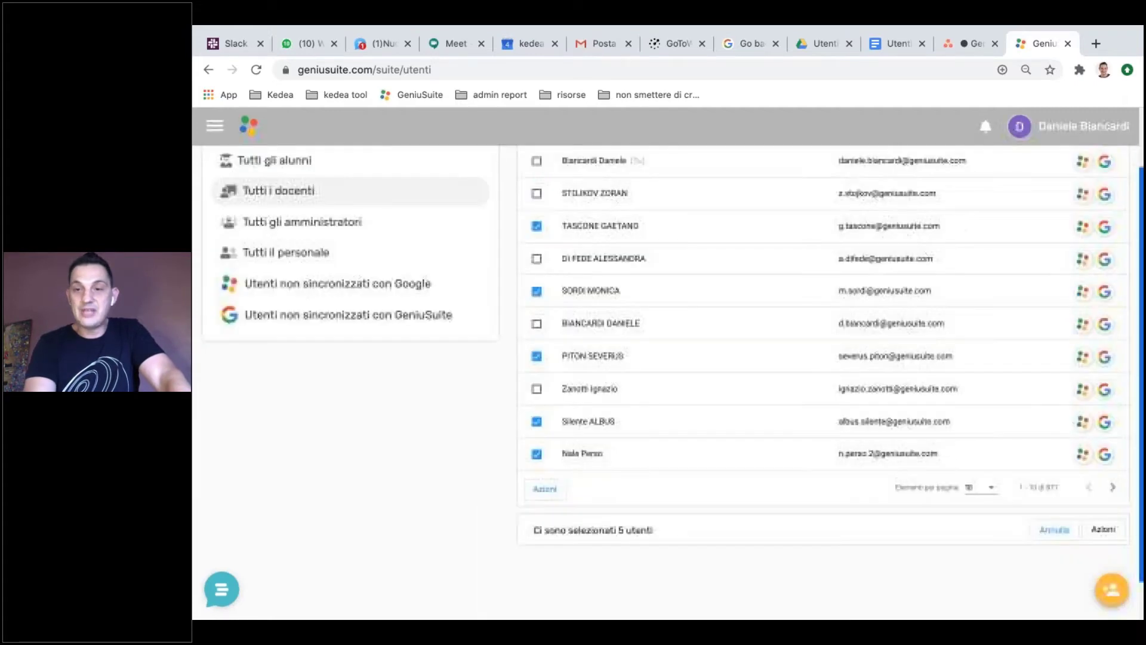
Step: Disable the five selected teachers with Disabilita Utenti and confirm with Procedi
left_click(1103, 529)
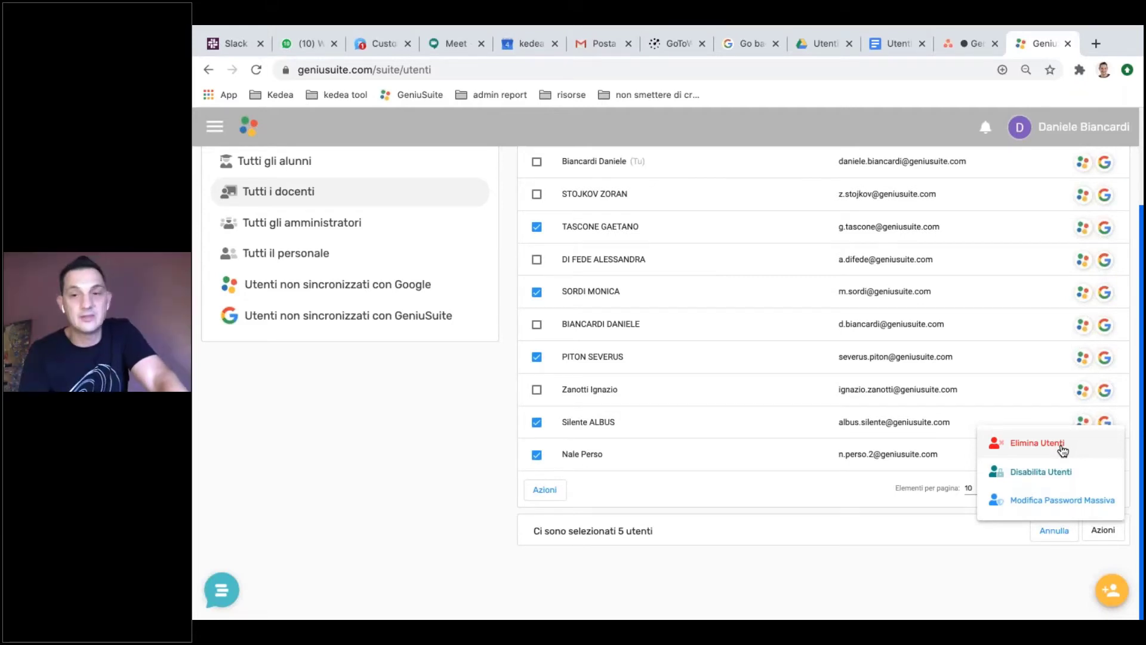
left_click(1044, 473)
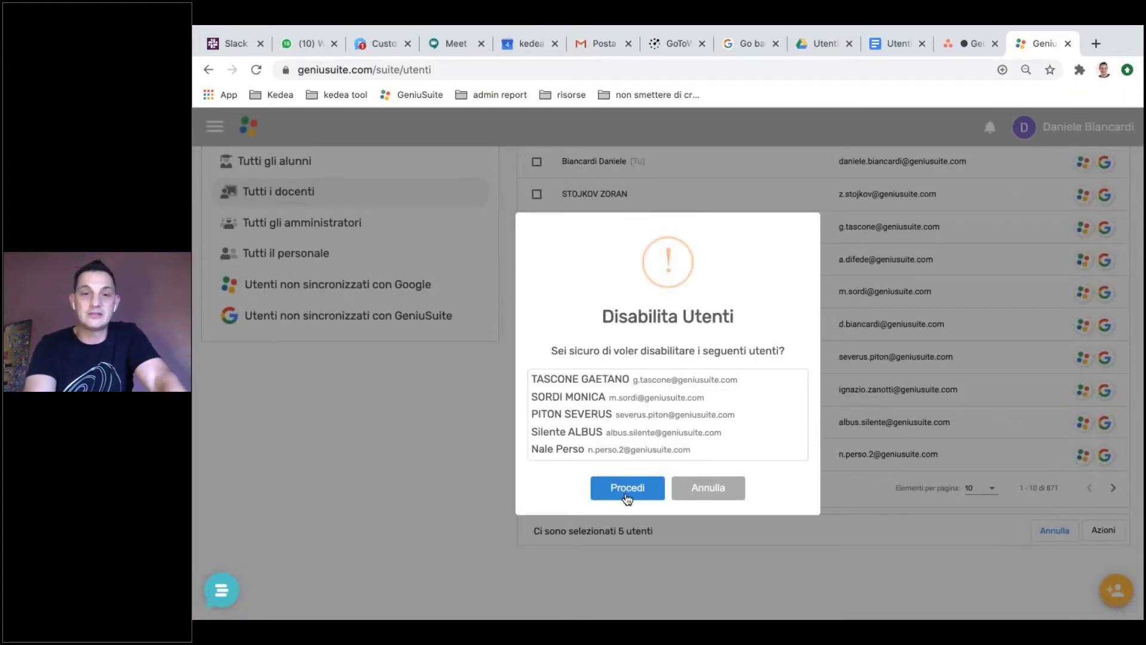
left_click(708, 487)
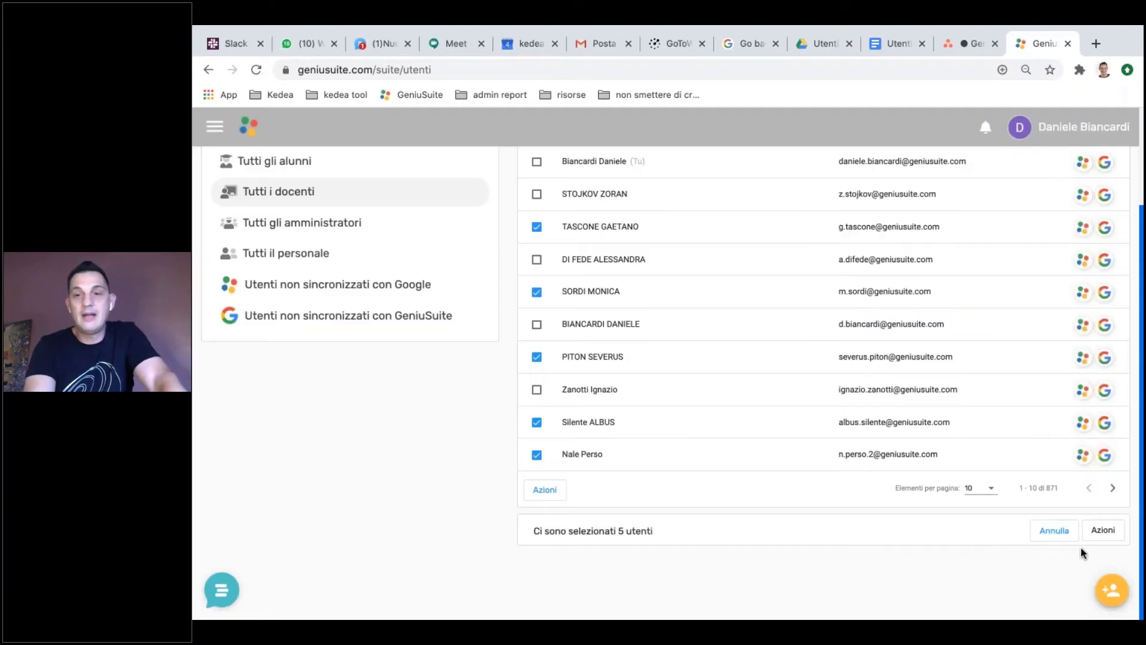
left_click(1103, 530)
Step: Enter a new shared password for the five teachers via Modifica Password Massiva and confirm
left_click(1056, 502)
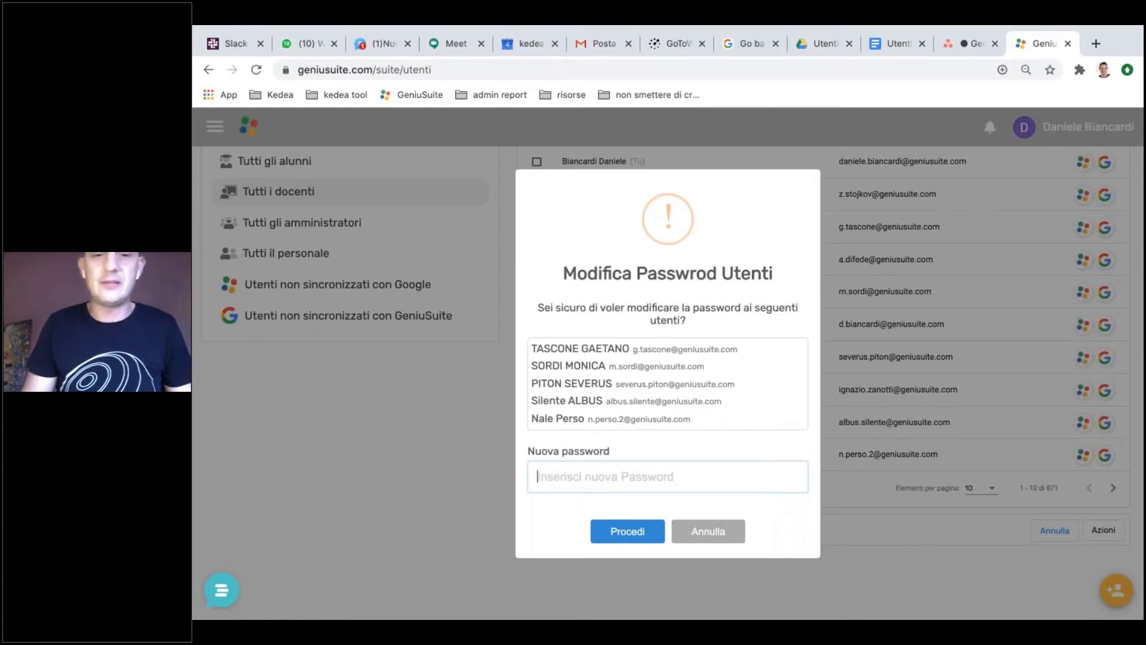
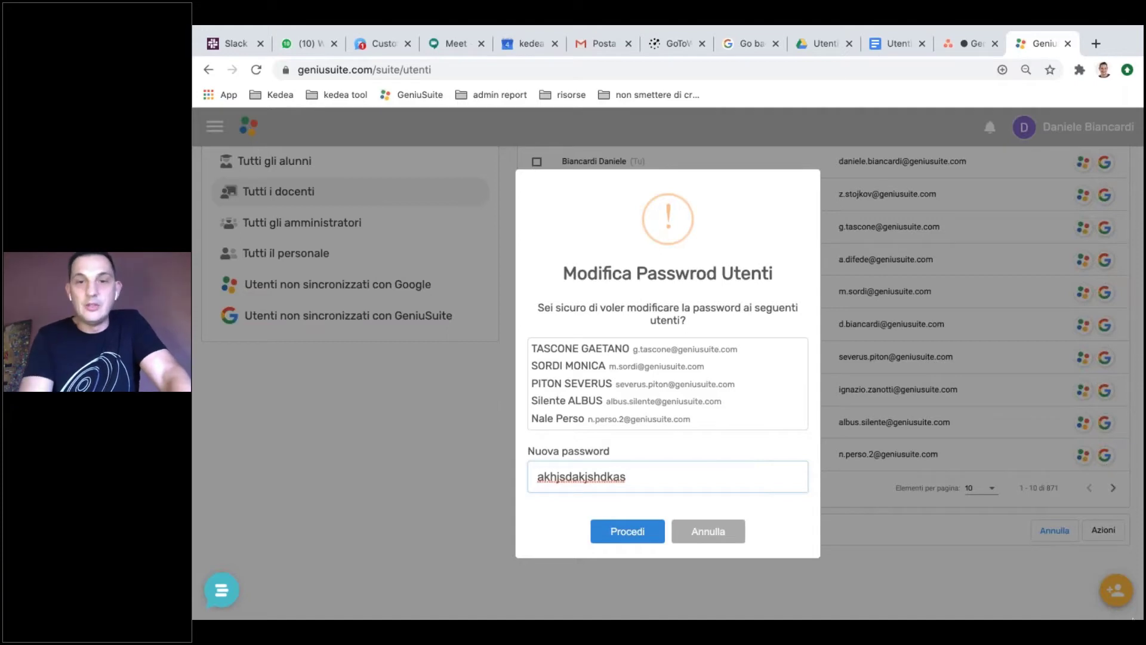
left_click(714, 531)
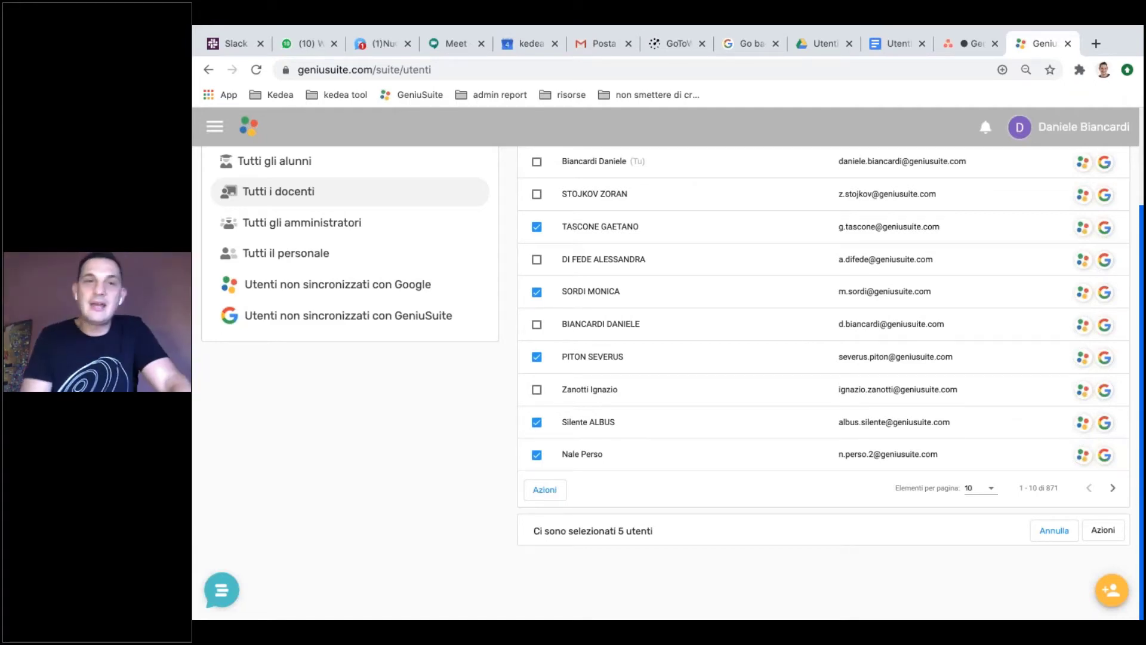
Step: Toggle the side navigation, then switch to the macOS desktop with Ctrl+Left
left_click(215, 125)
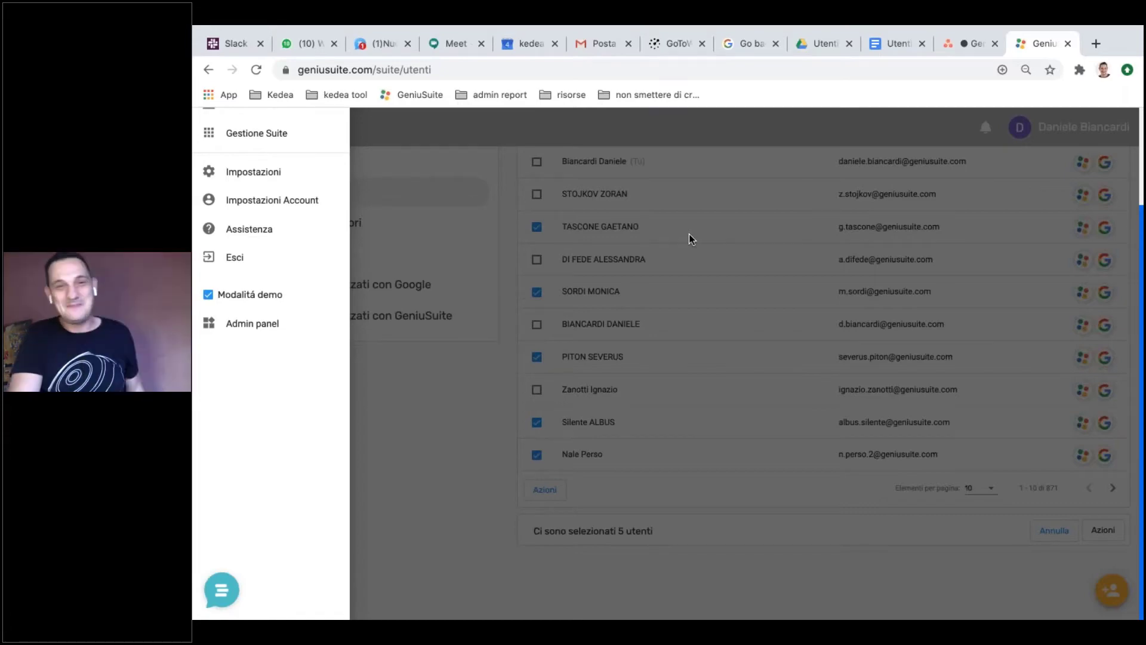
left_click(886, 291)
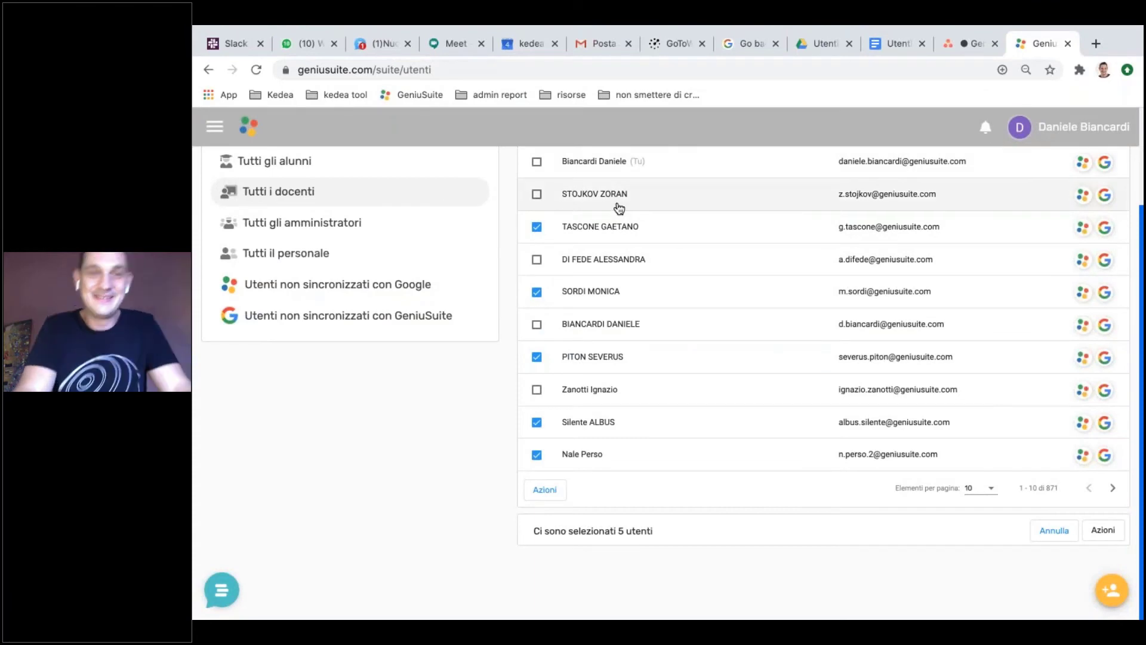
key("ctrl+Left")
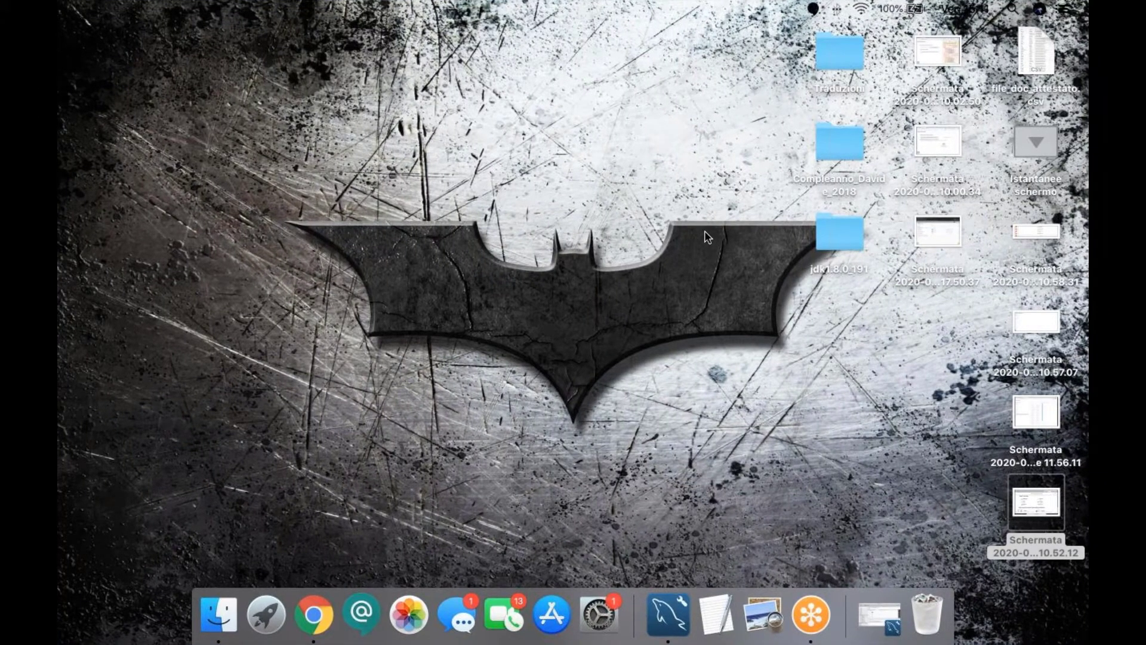
Step: Select the last Schermata screenshot file on the macOS desktop, bringing Finder to the front
left_click(1031, 501)
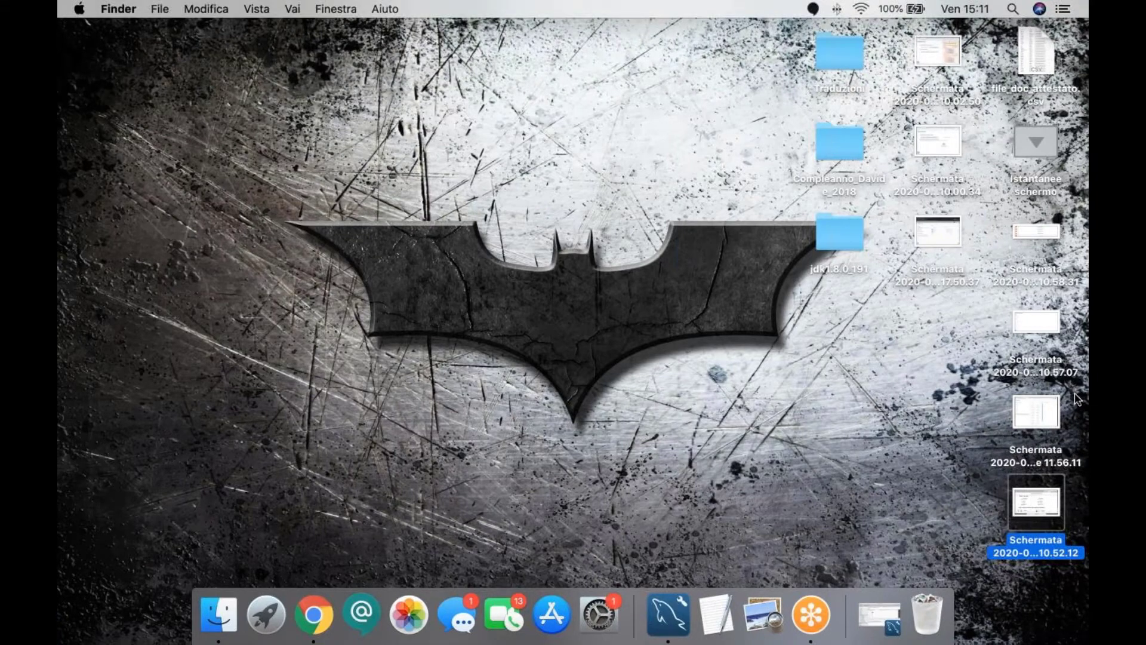